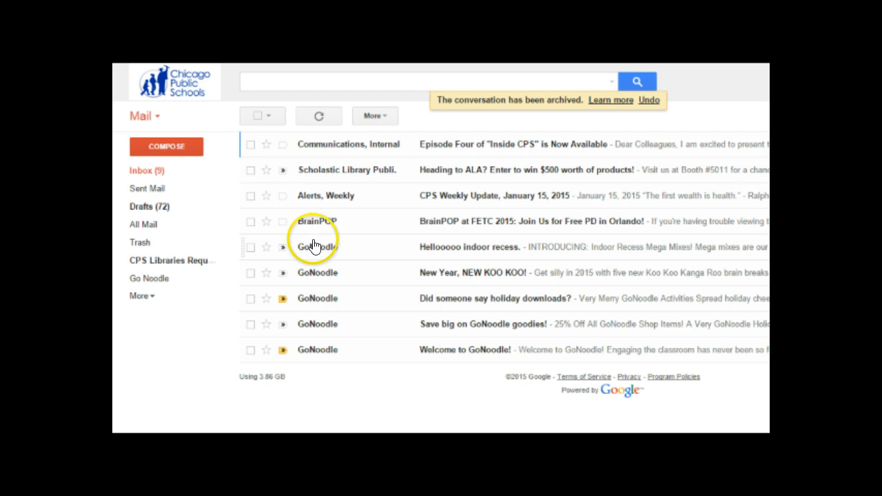
Step: Look through All Mail for the archived conversation and return to the inbox
click(145, 225)
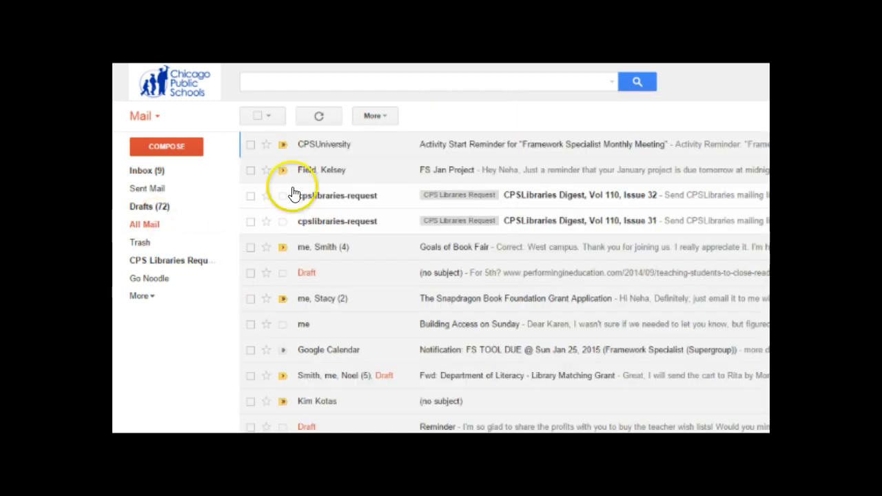
click(331, 304)
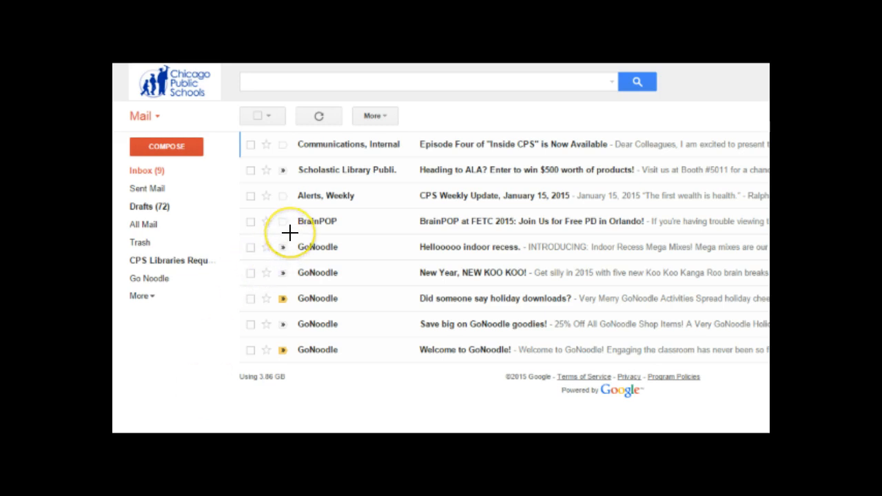
mouse_move(291, 234)
mouse_down()
mouse_move(351, 242)
mouse_move(349, 357)
mouse_move(331, 367)
mouse_move(288, 361)
mouse_move(280, 275)
mouse_move(290, 233)
mouse_up()
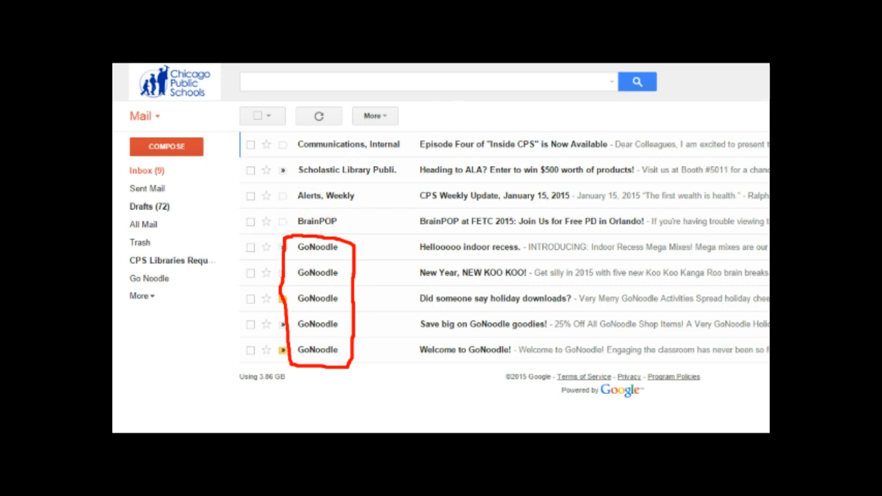
key(Escape)
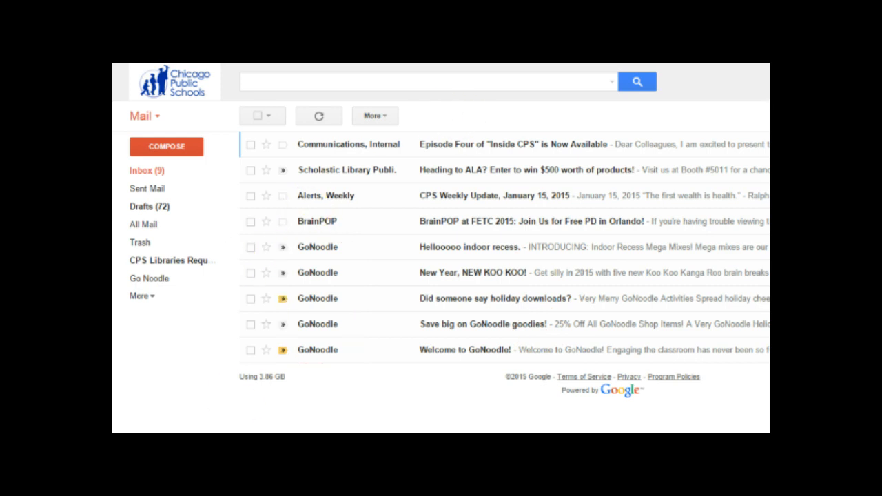
Step: Select the five GoNoodle conversations in the inbox and apply the Go Noodle label to them
click(247, 245)
click(251, 273)
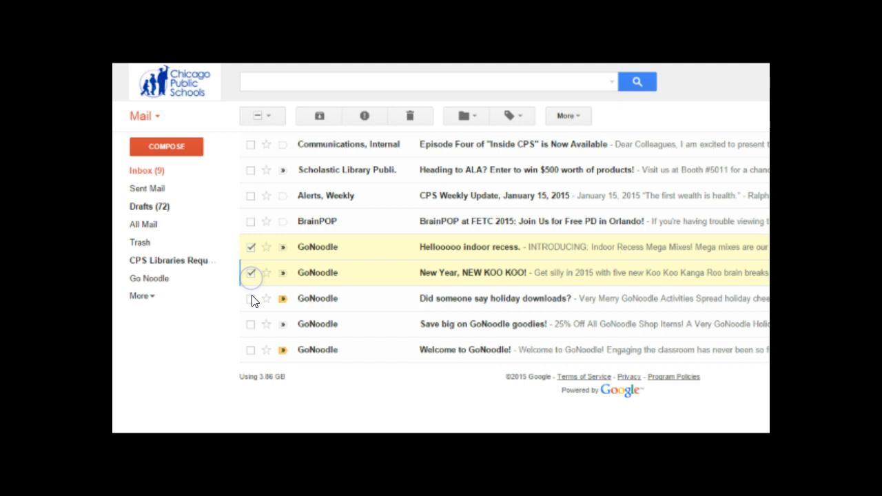
click(251, 299)
click(251, 324)
click(251, 349)
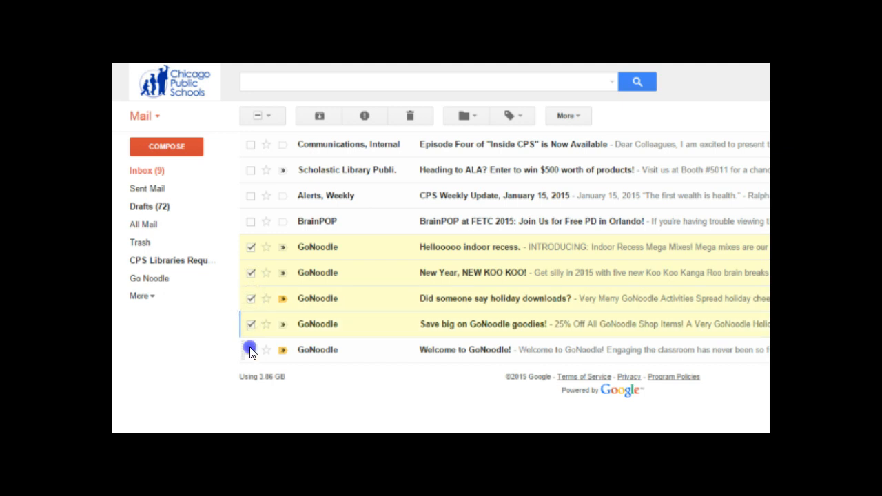
click(520, 118)
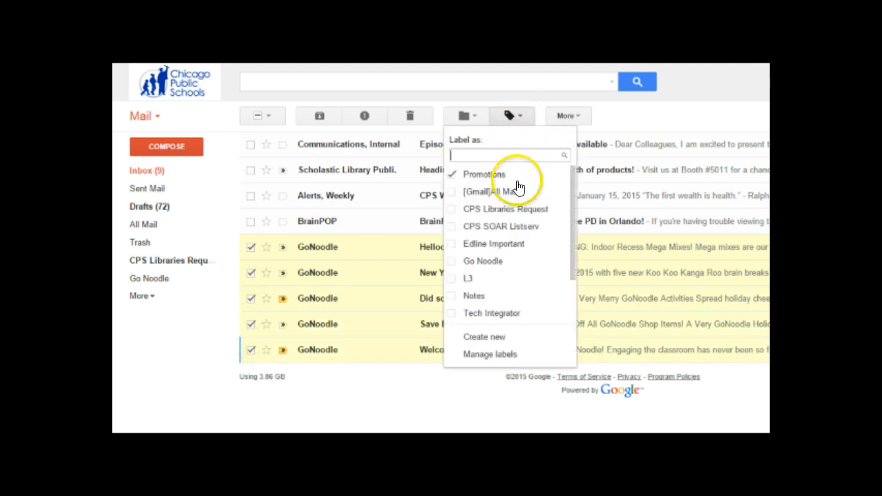
click(495, 263)
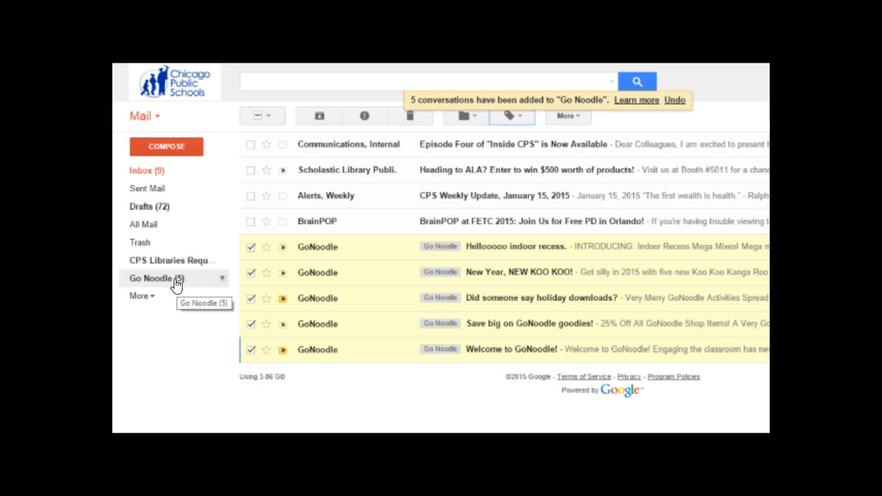
Step: Create a new label named Brain Breaks and apply it to the five selected GoNoodle conversations
click(517, 117)
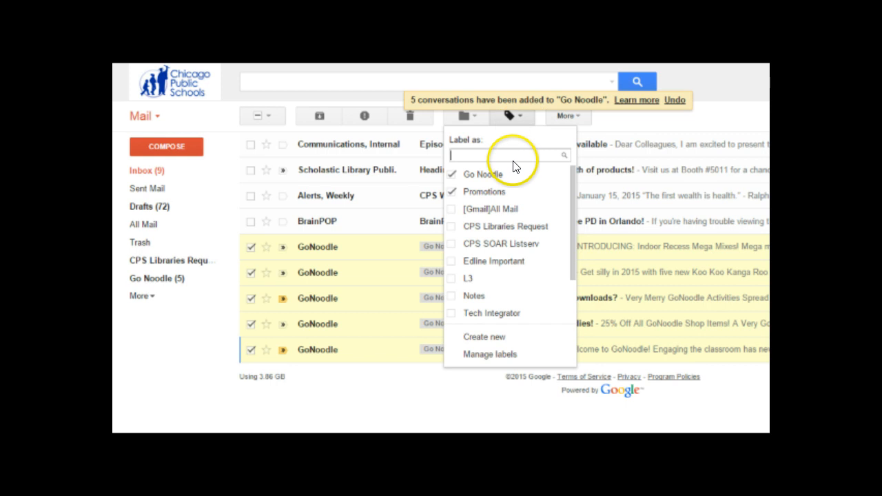
text(Brain )
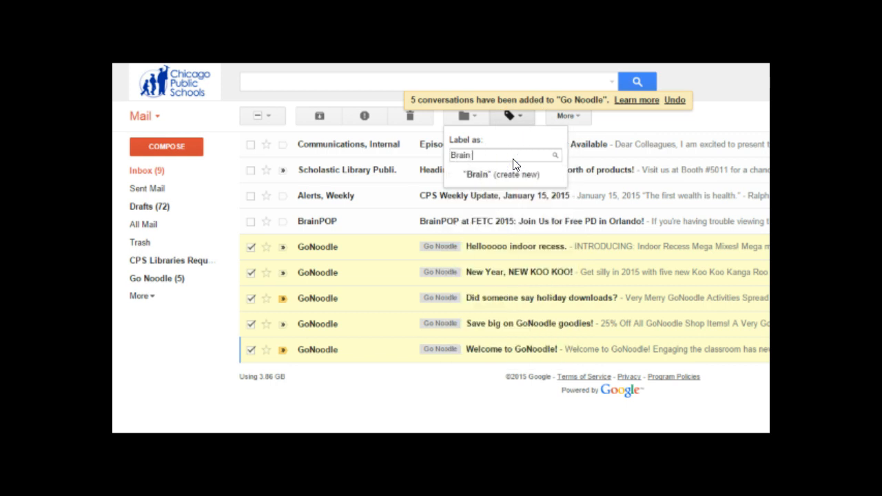
text(Breaks)
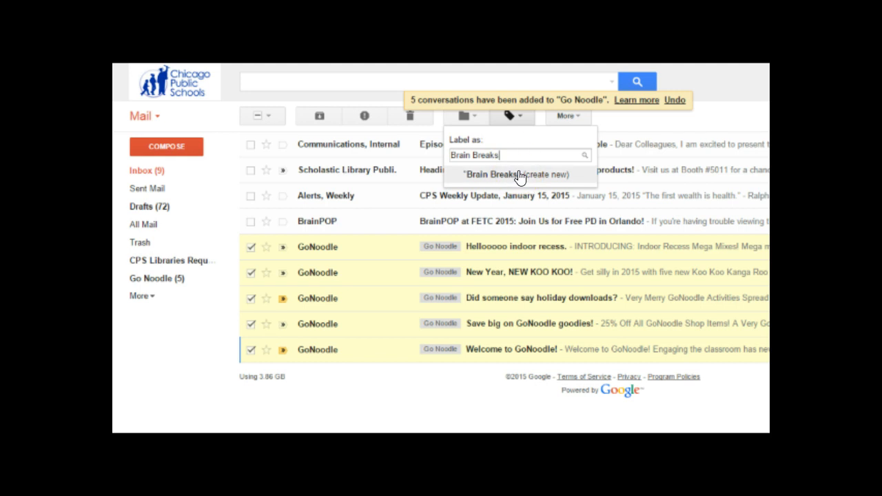
click(520, 176)
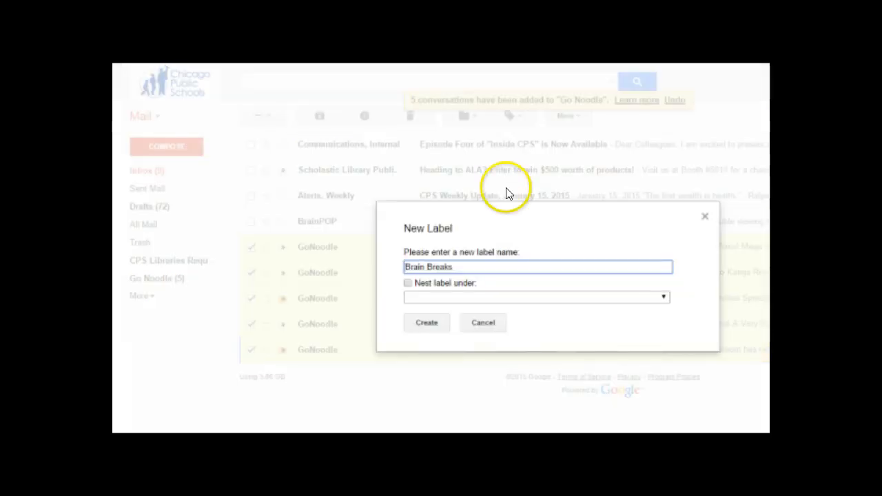
click(441, 326)
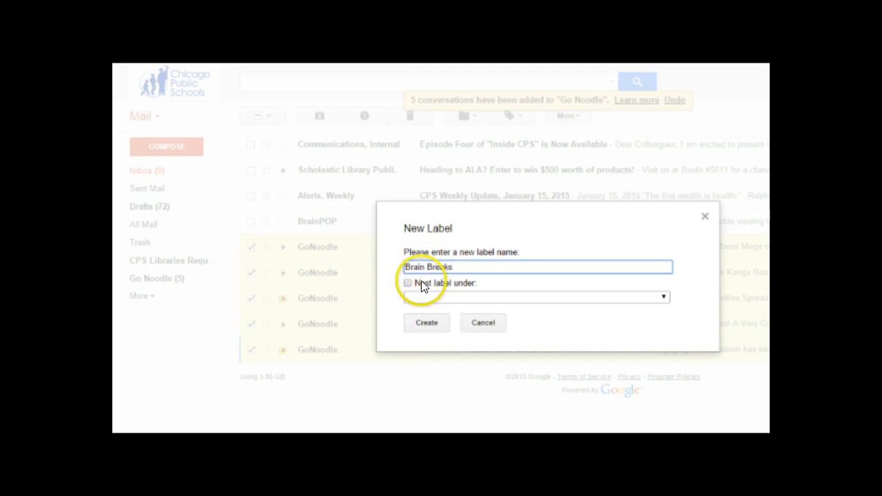
click(426, 324)
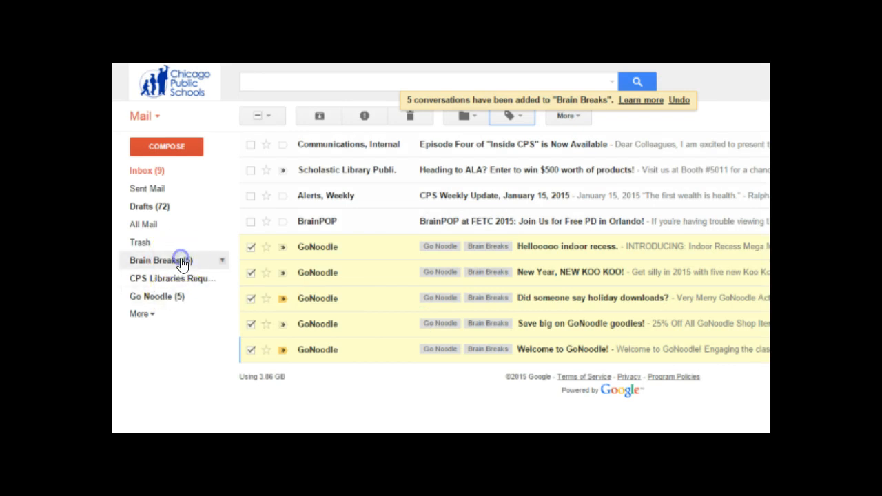
Step: View the conversations filed under the Brain Breaks label and those under the Go Noodle label
click(181, 262)
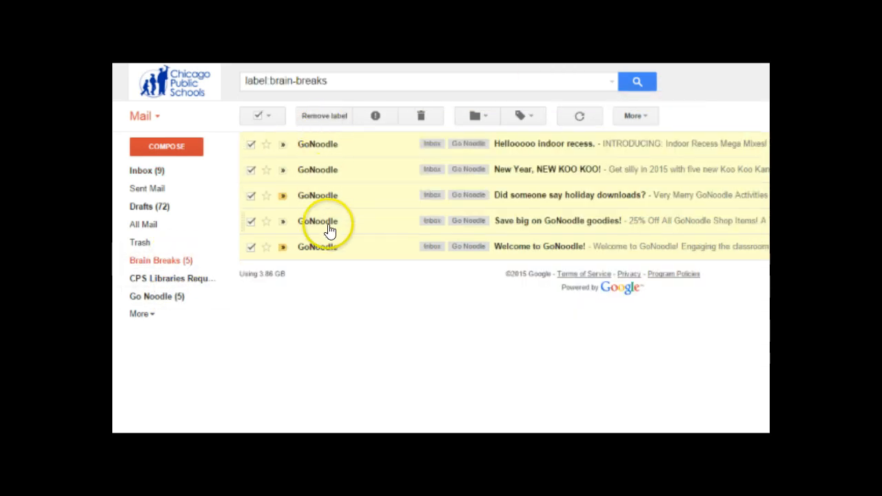
mouse_move(327, 250)
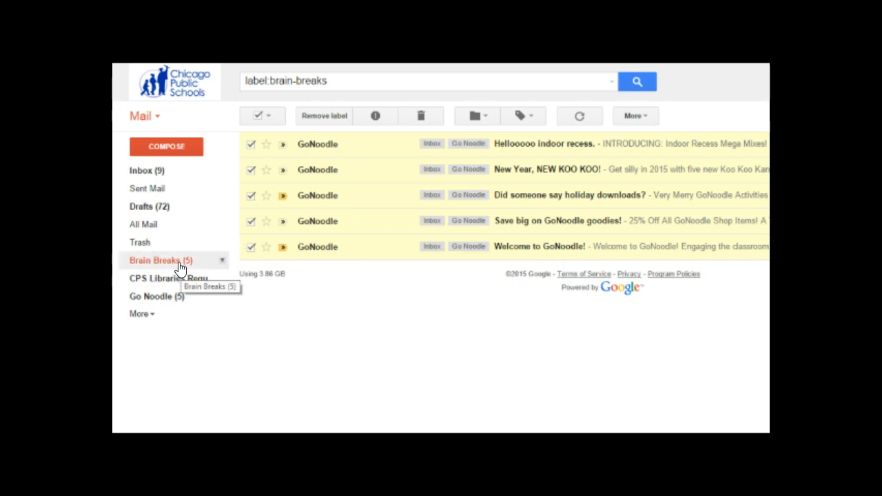
click(179, 298)
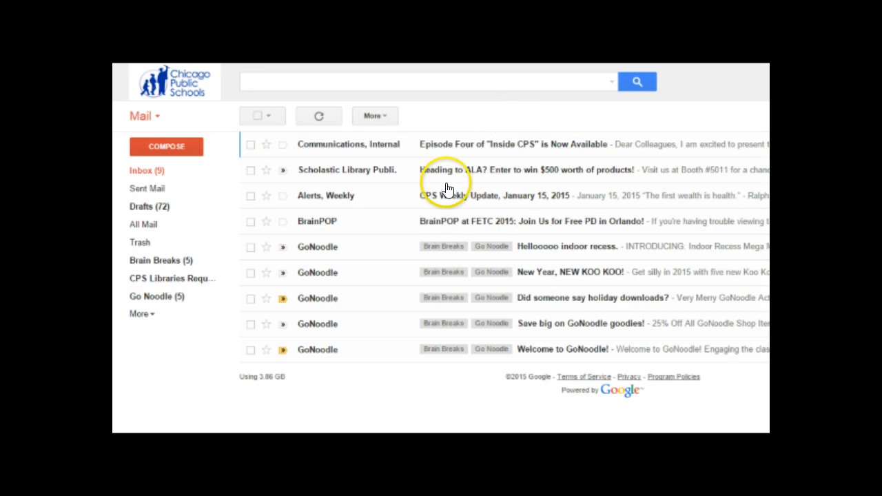
Step: Select the five GoNoodle conversations in the inbox, check their label and move options, and archive them
click(250, 247)
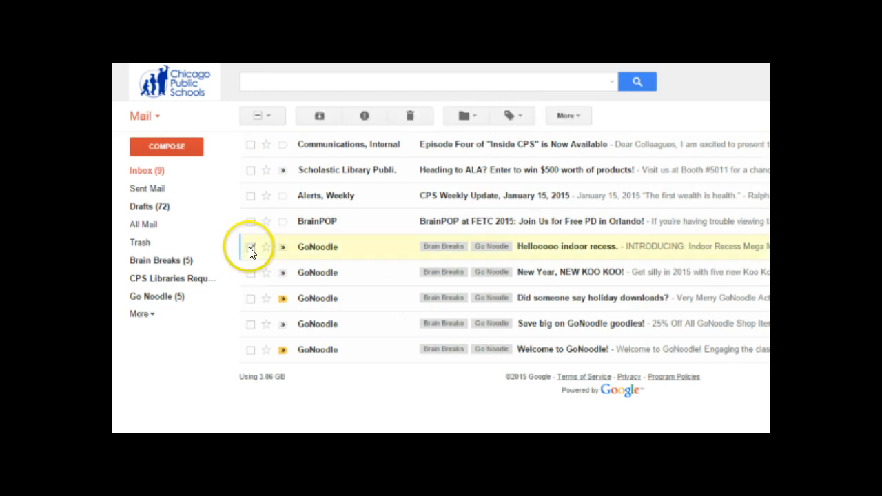
click(249, 273)
click(250, 299)
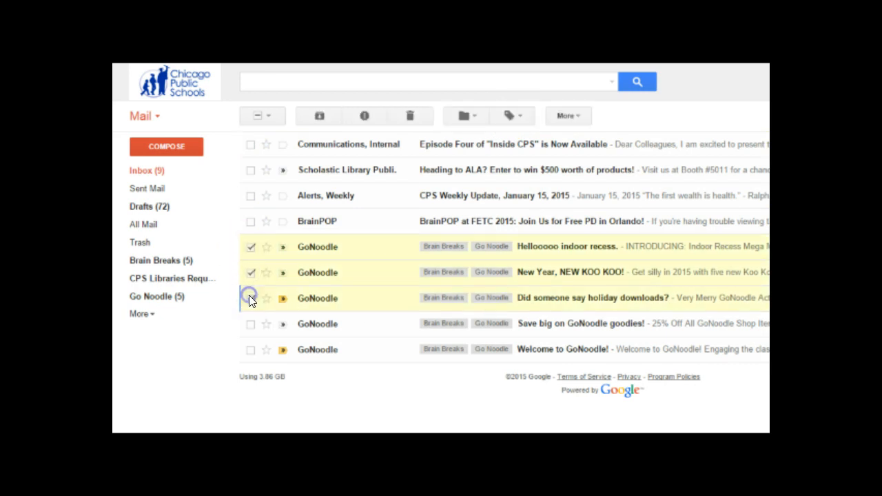
click(250, 324)
click(250, 349)
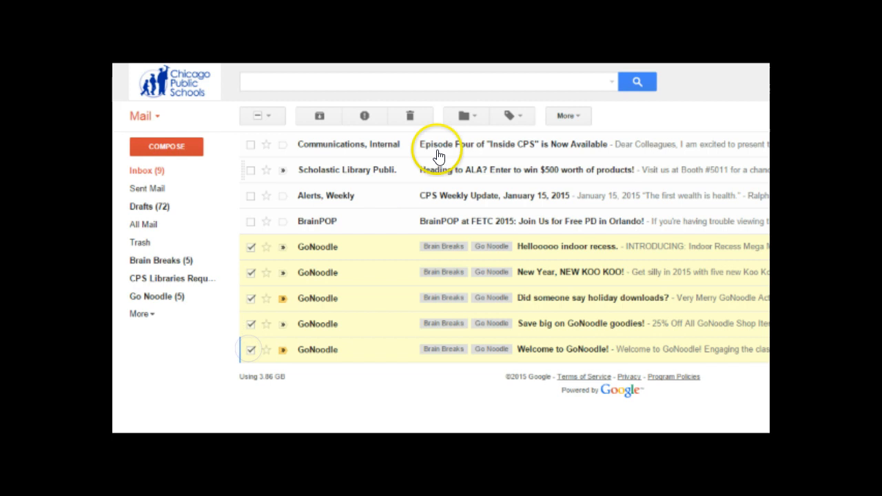
click(513, 115)
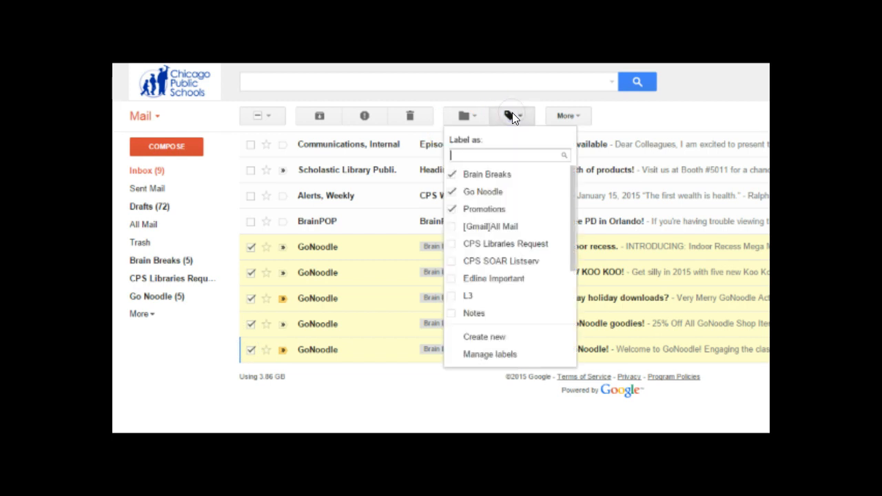
click(464, 117)
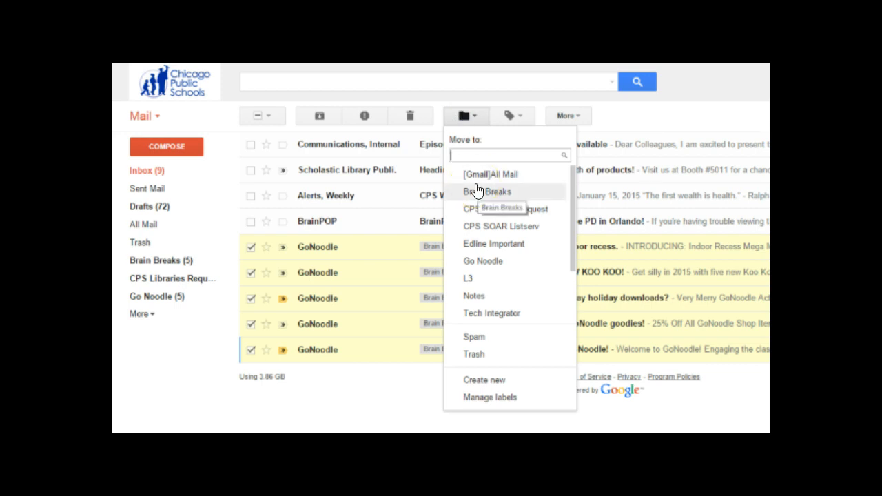
click(507, 119)
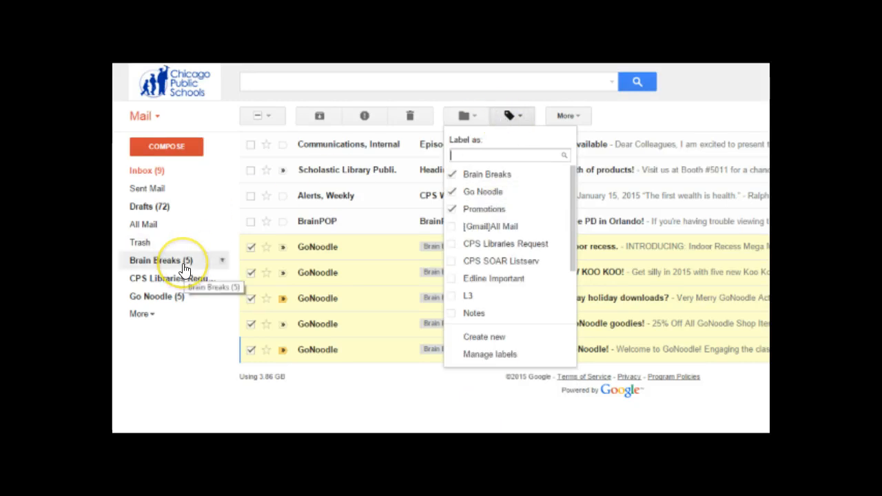
click(397, 387)
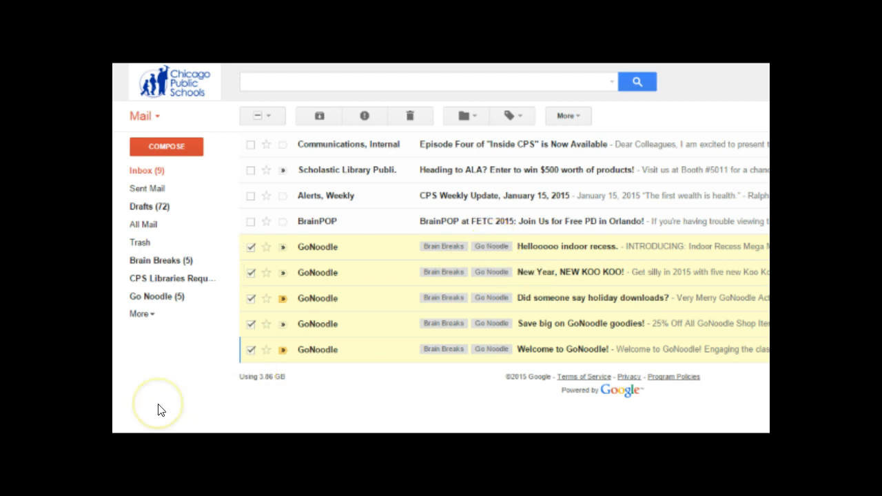
click(321, 115)
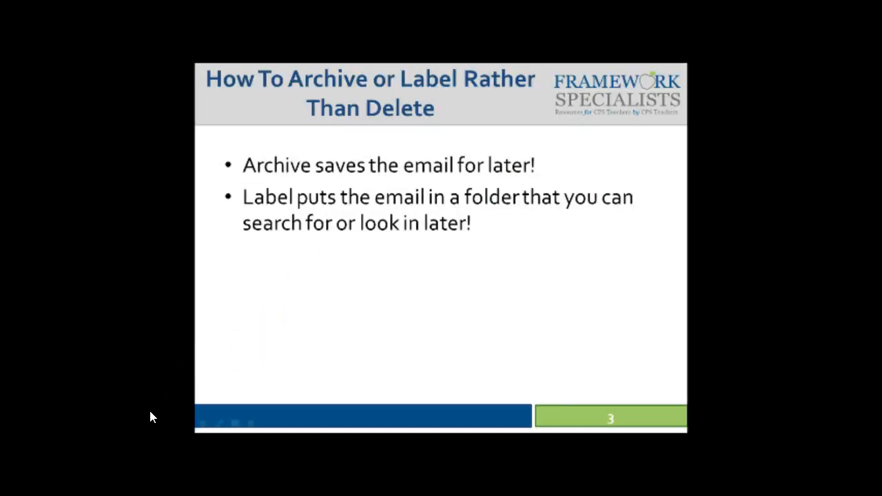
key(Left)
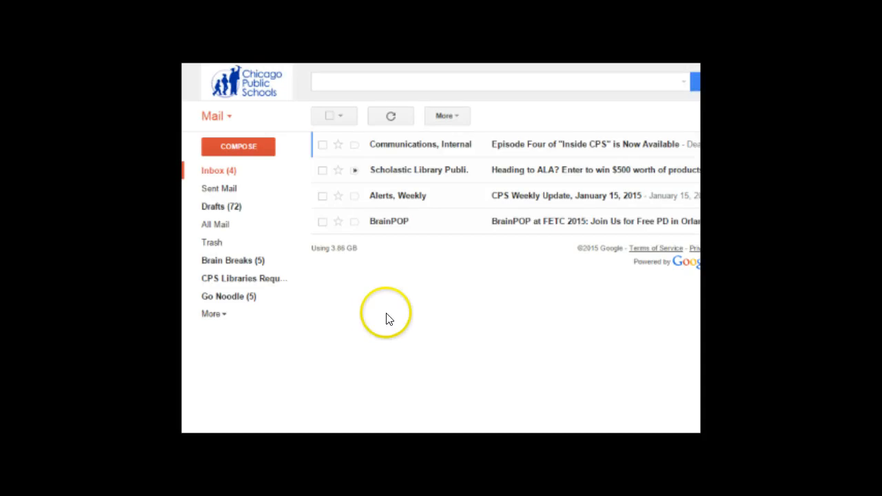
Step: Start a filter based on the sender of the "Episode Four of 'Inside CPS'" message and proceed to its actions
click(320, 147)
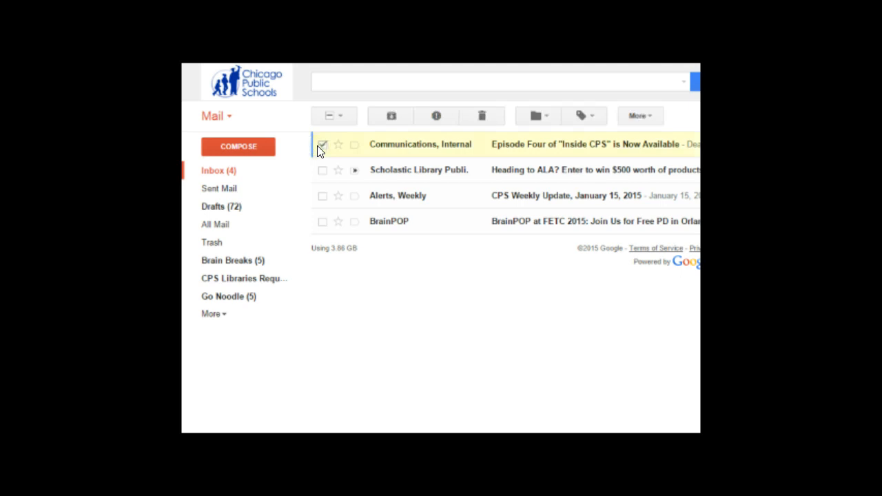
click(635, 117)
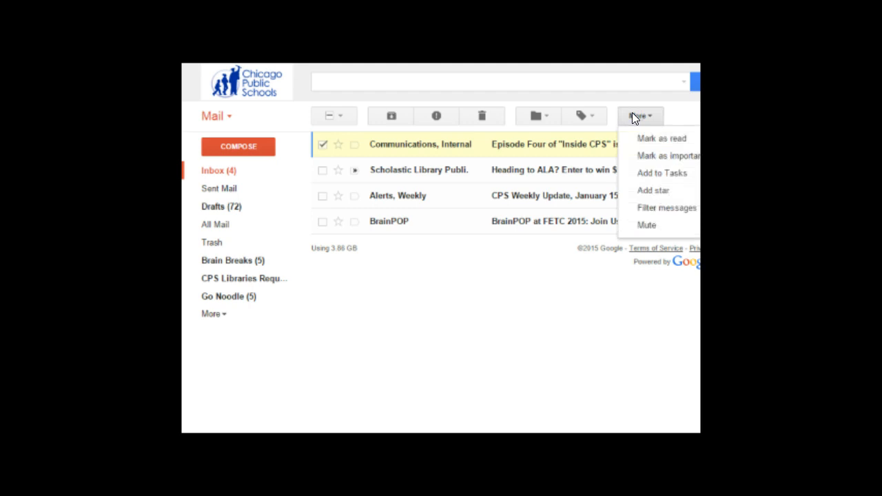
click(645, 209)
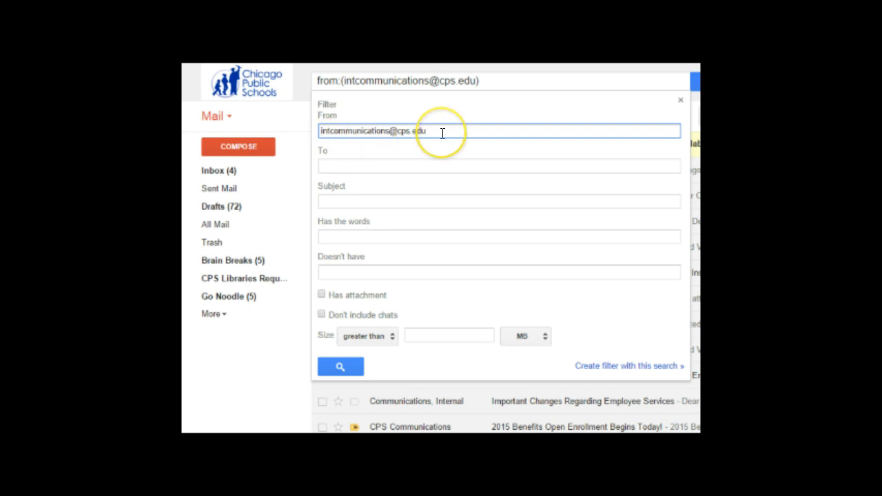
click(641, 372)
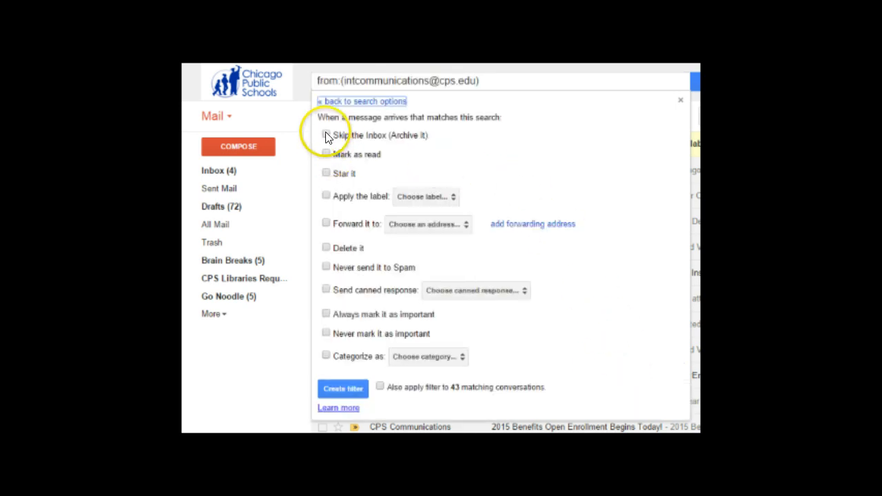
Step: Make the filter apply a newly created label named Internal Communications
click(326, 196)
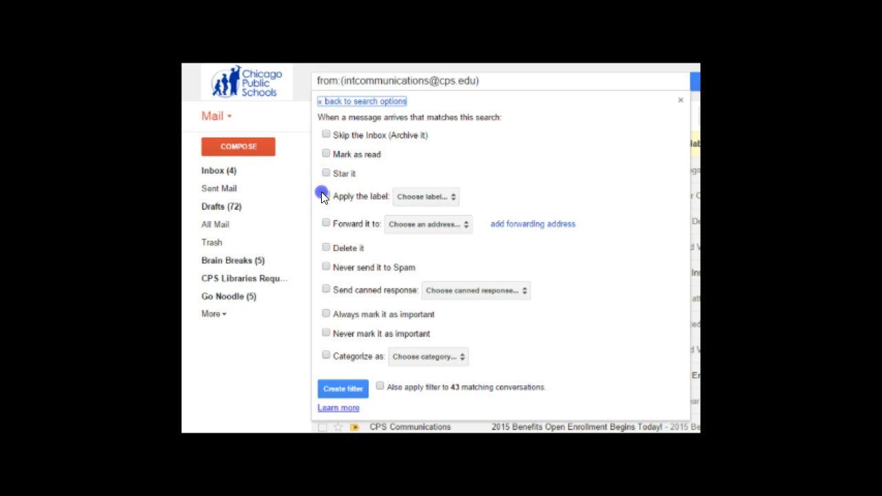
click(417, 197)
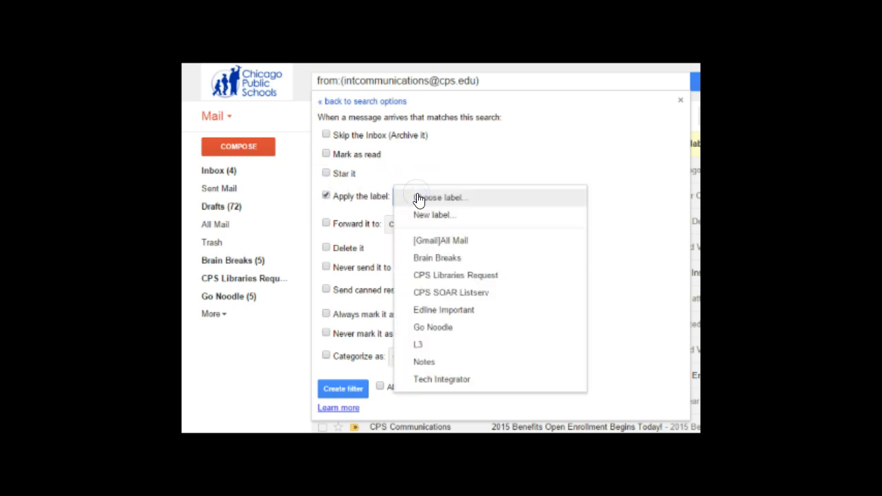
click(421, 215)
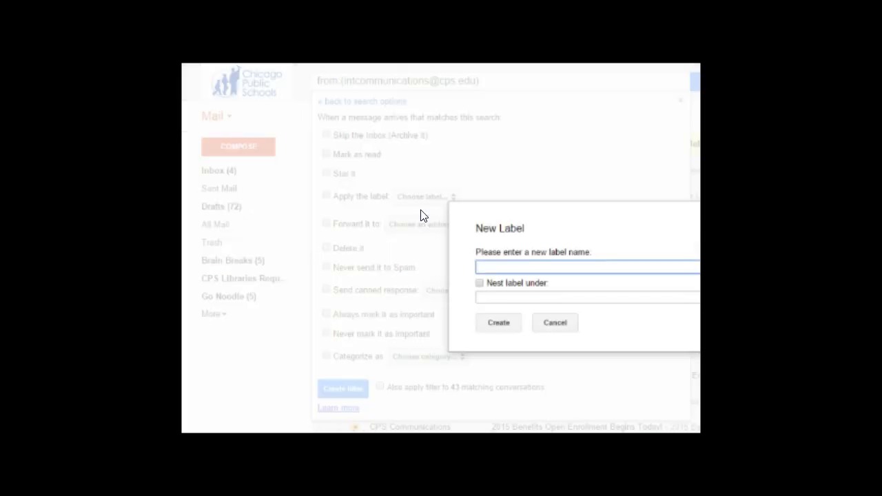
text(Internal Communicat)
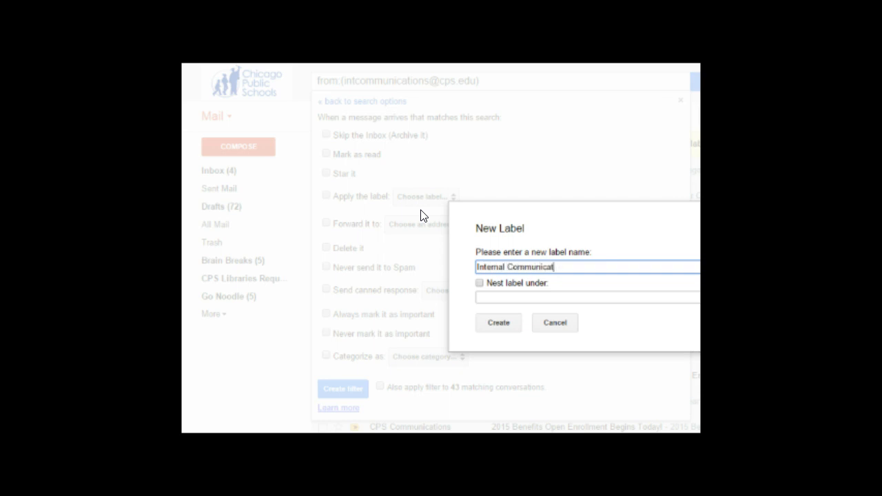
text(ions)
click(491, 328)
click(491, 327)
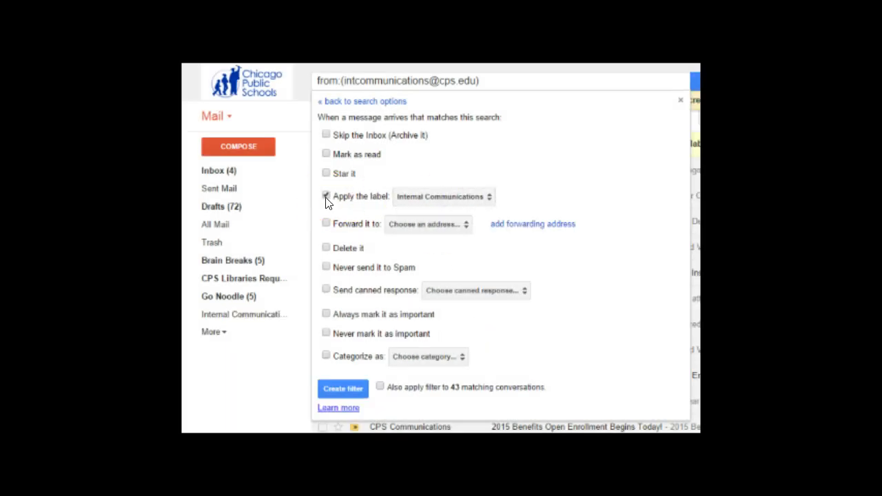
Step: Set the filter to skip the inbox, include the existing matching conversations, and create it
click(322, 137)
click(326, 134)
click(326, 134)
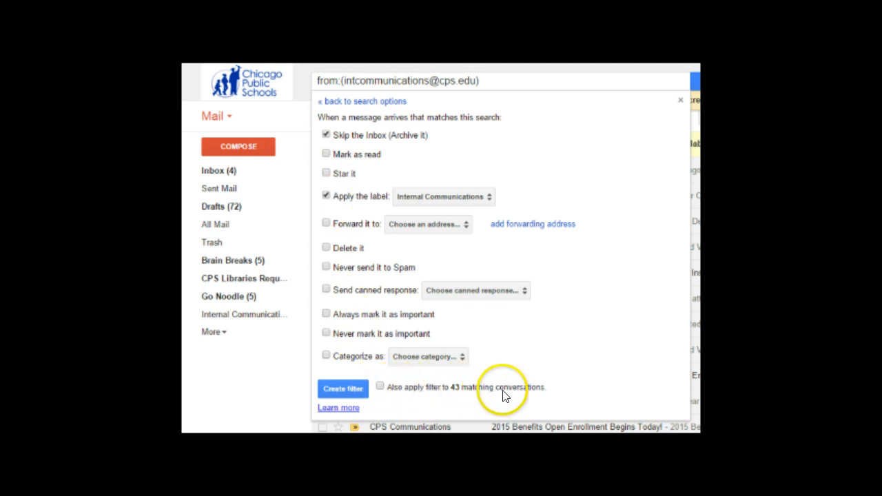
click(380, 387)
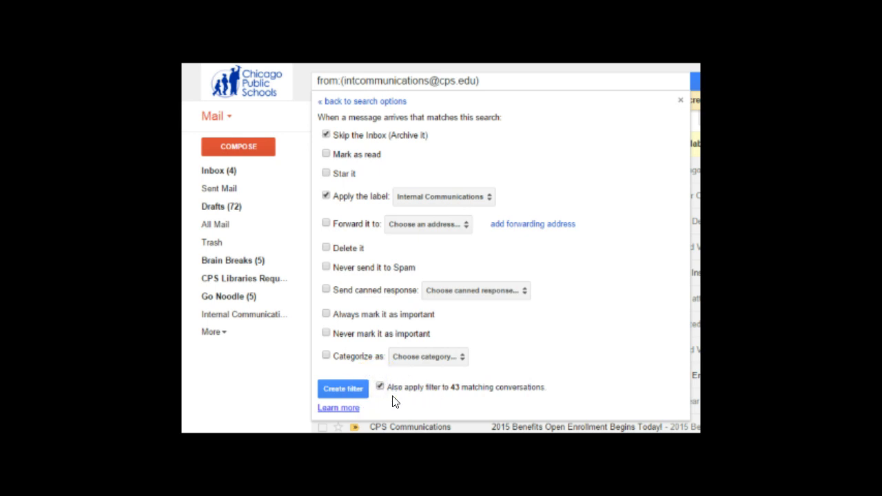
click(350, 384)
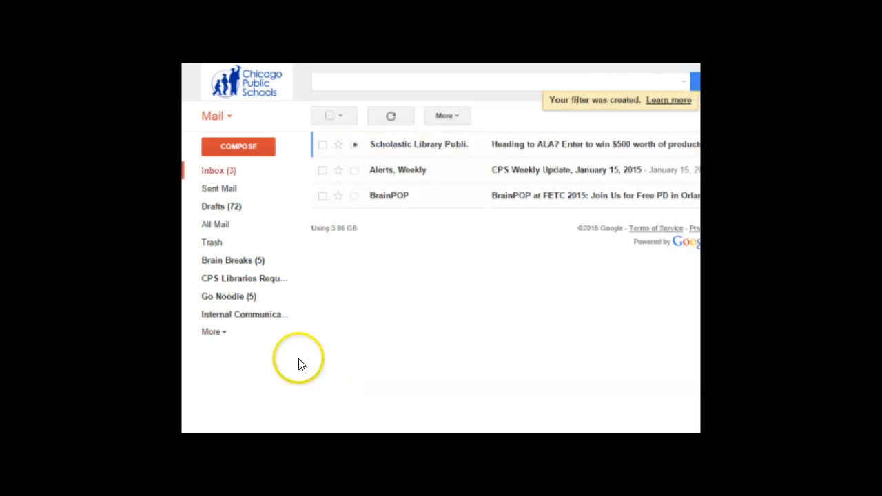
Step: View the conversations filed under the Internal Communications label
click(267, 317)
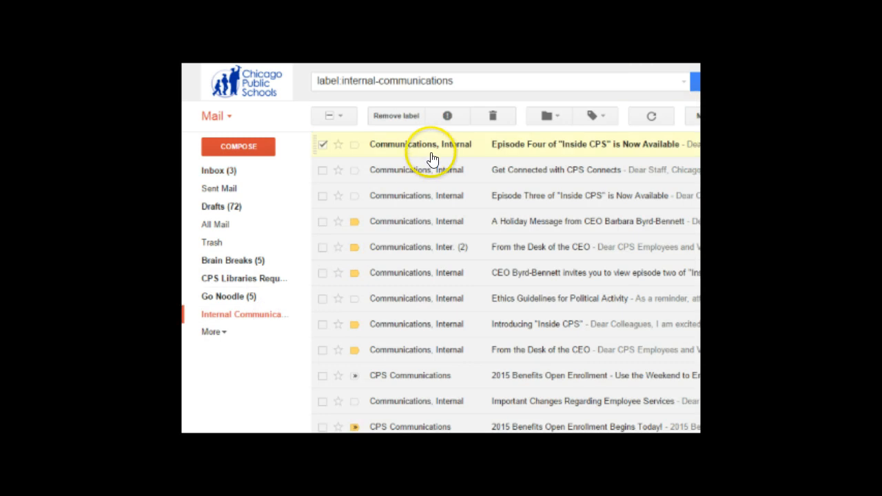